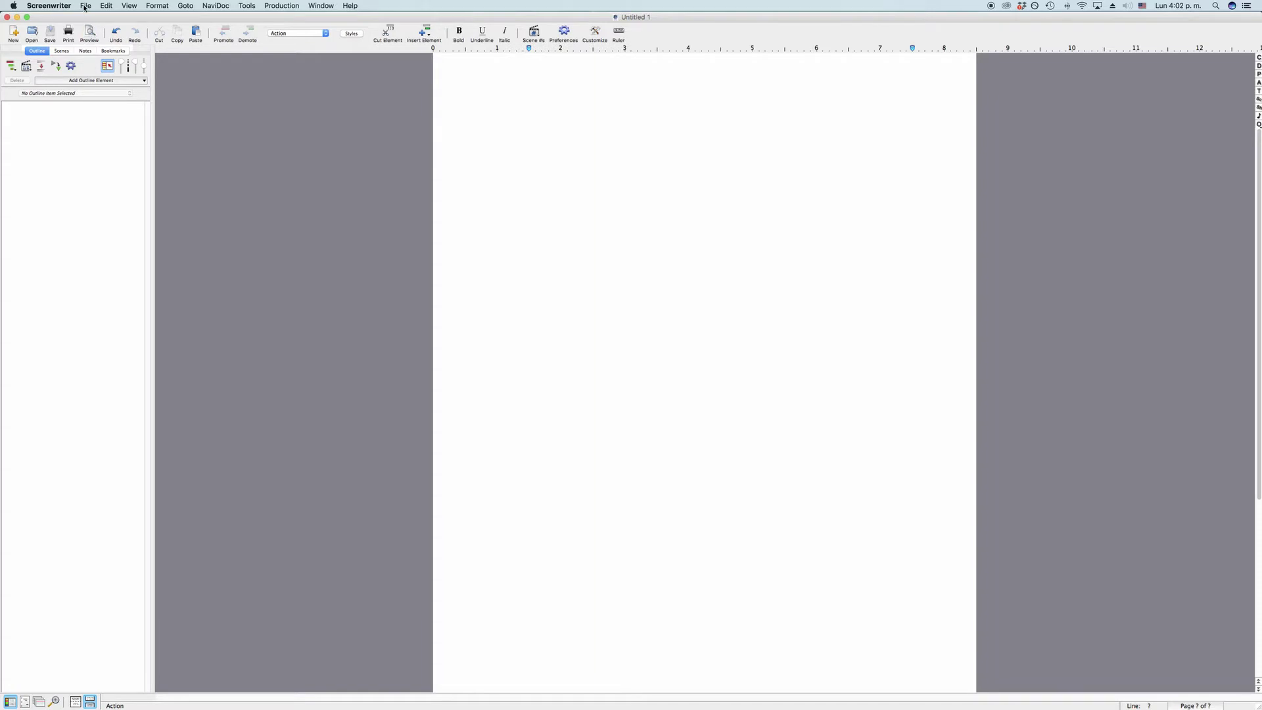
Review the file formats that the Import command accepts and close its dialog without importing anything
{"action": "left_click", "coordinate": [85, 5]}
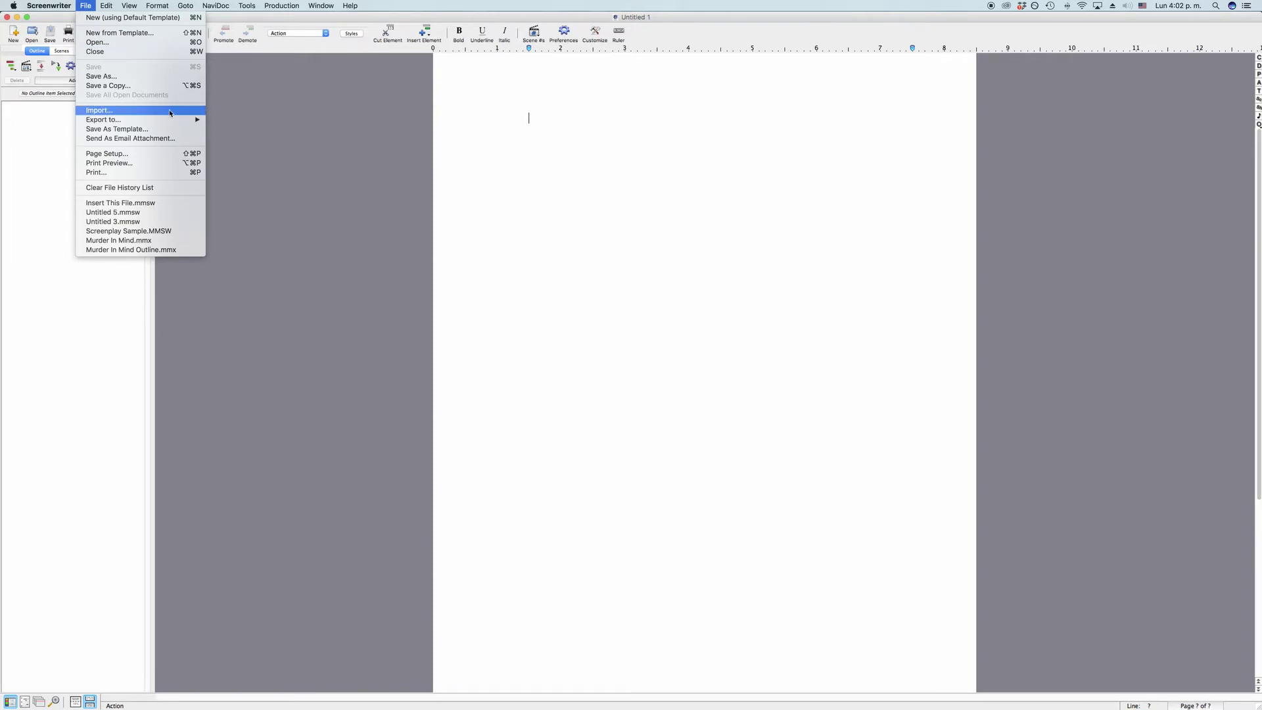
{"action": "left_click", "coordinate": [170, 112]}
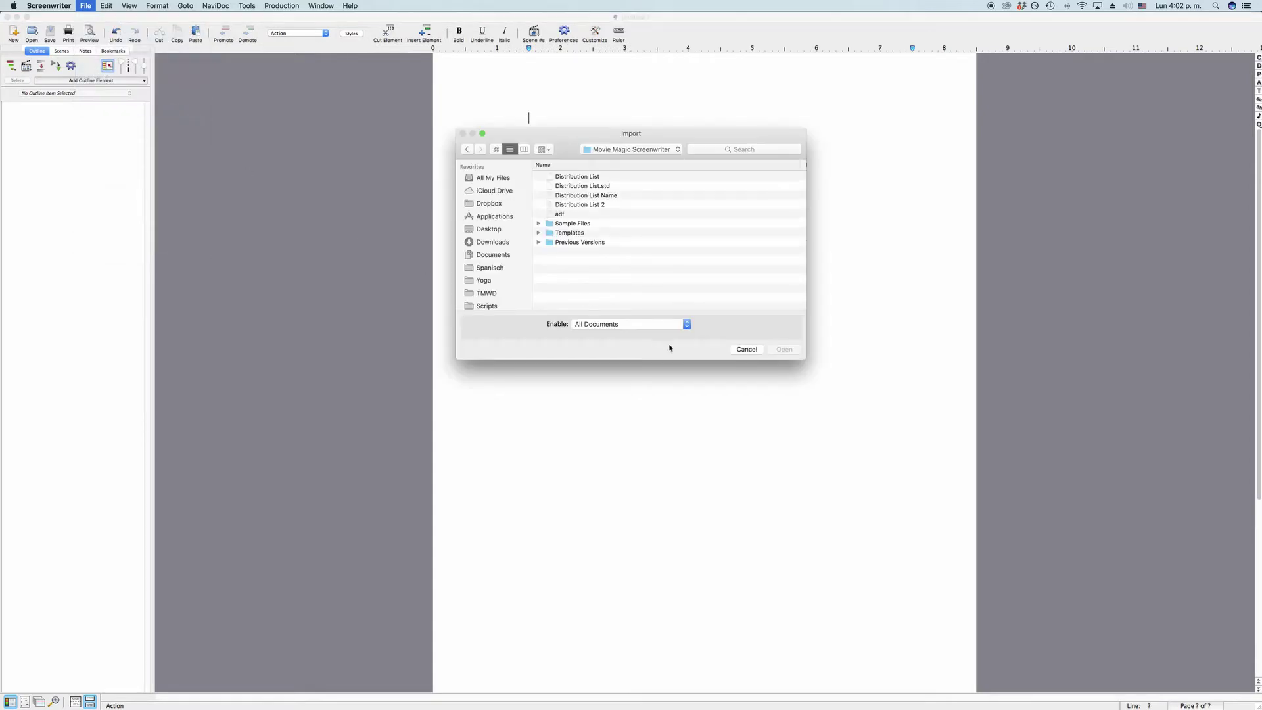
{"action": "left_click", "coordinate": [681, 325]}
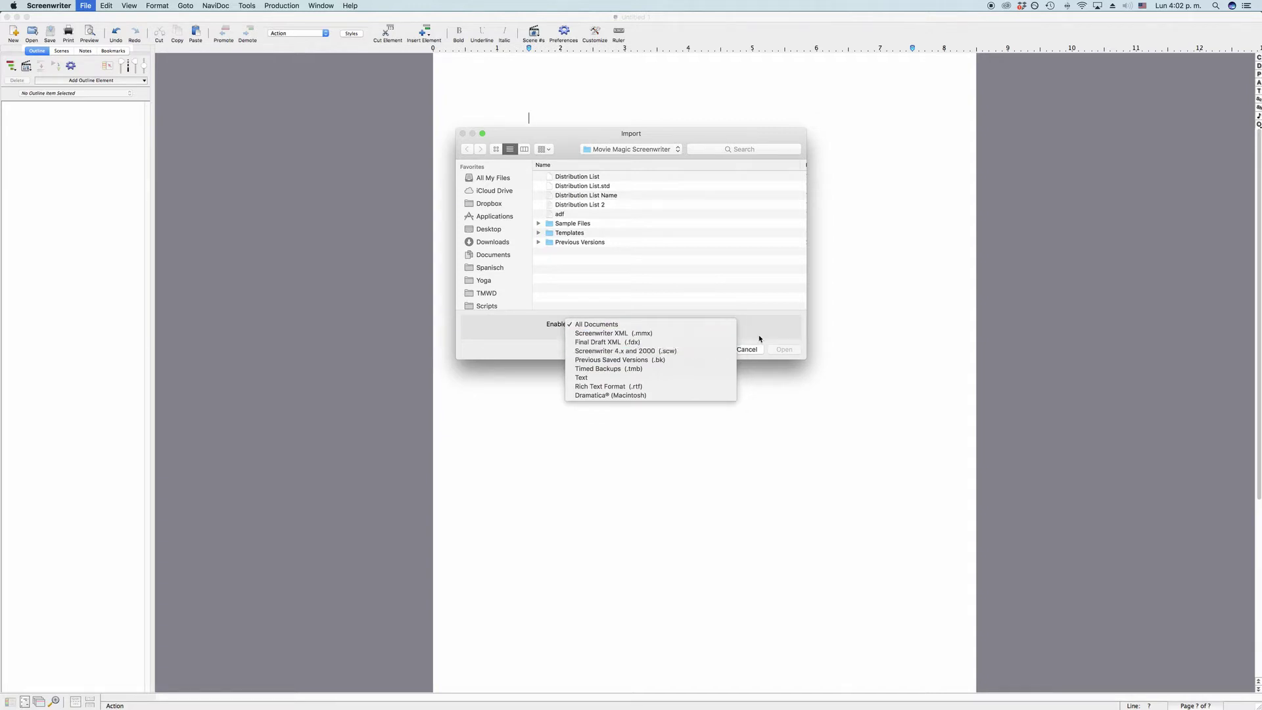
{"action": "left_click", "coordinate": [757, 340]}
{"action": "left_click", "coordinate": [753, 349]}
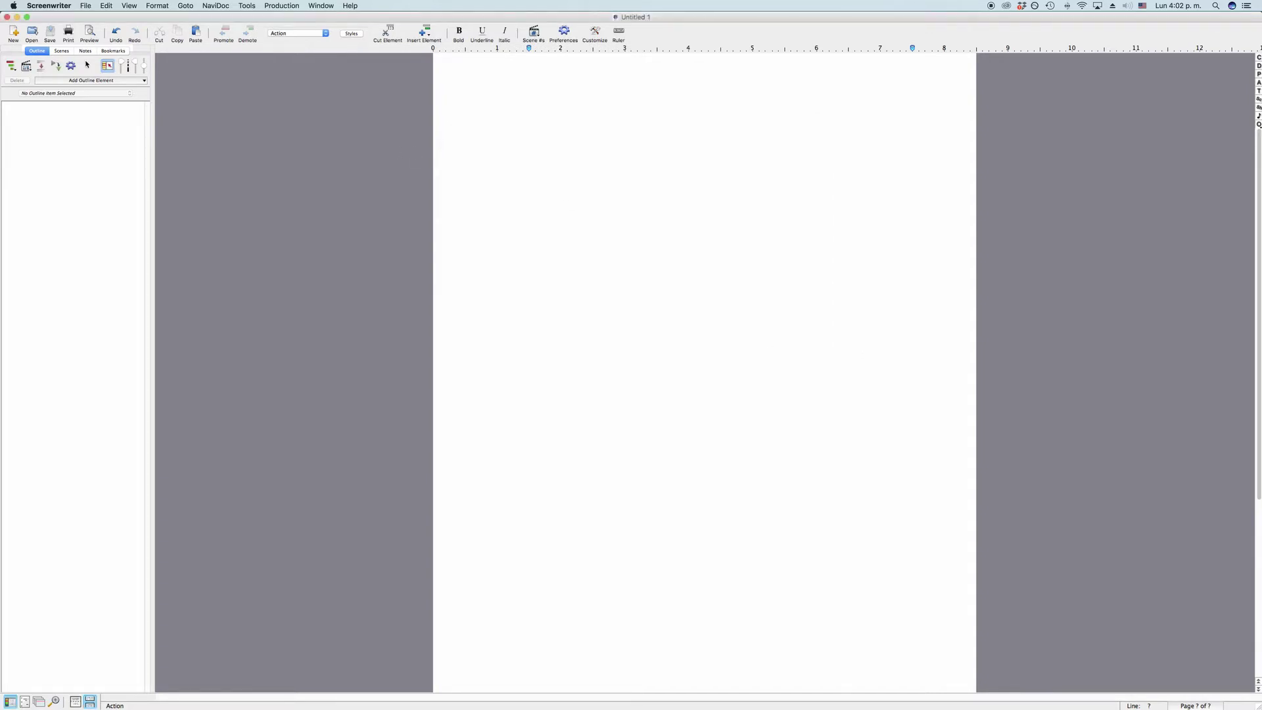
Open Untitled Tangle & Moss FD 12 - Script 2.fdx from the Desktop as Final Draft XML and enlarge its window to fill the screen
{"action": "left_click", "coordinate": [85, 6]}
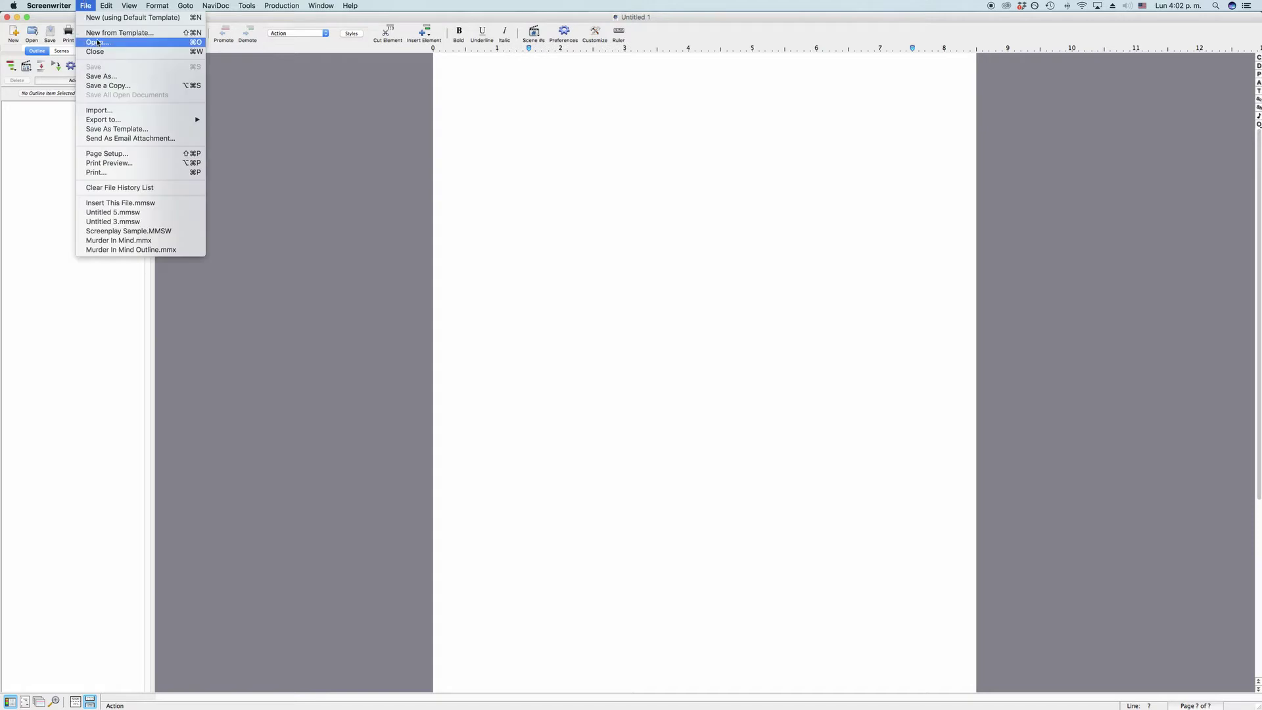
{"action": "left_click", "coordinate": [97, 43]}
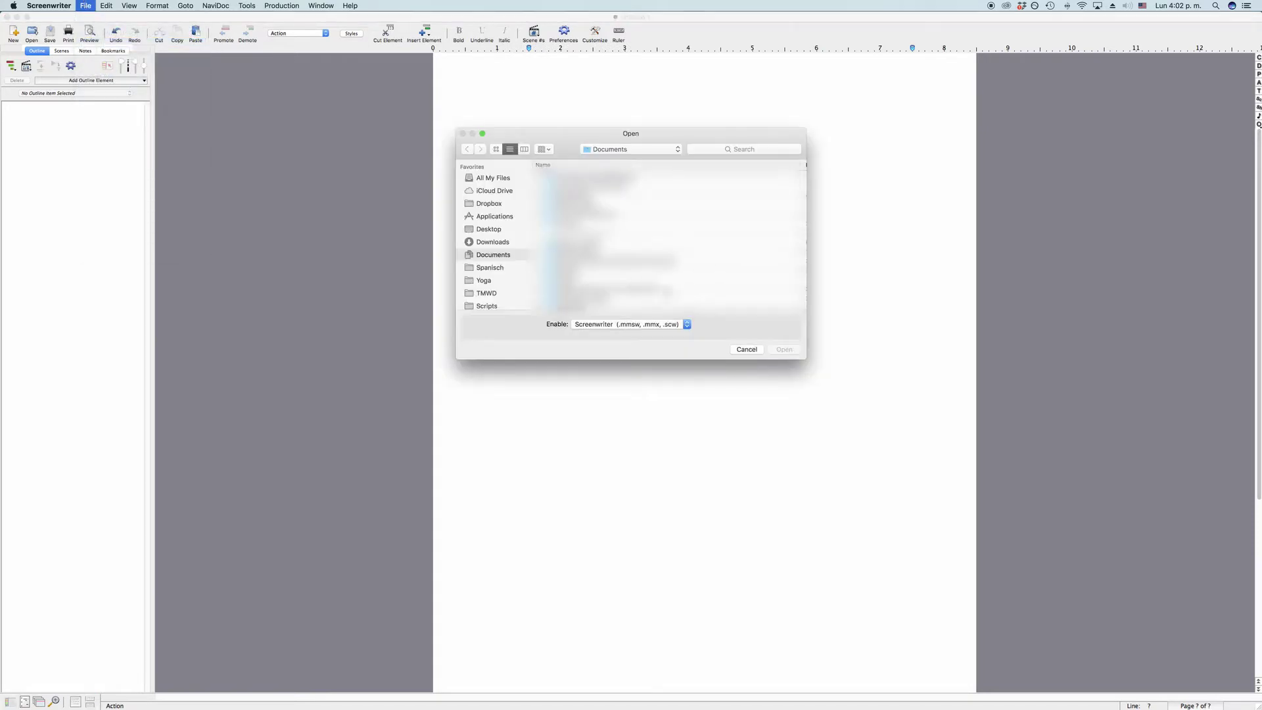
{"action": "left_click", "coordinate": [493, 229]}
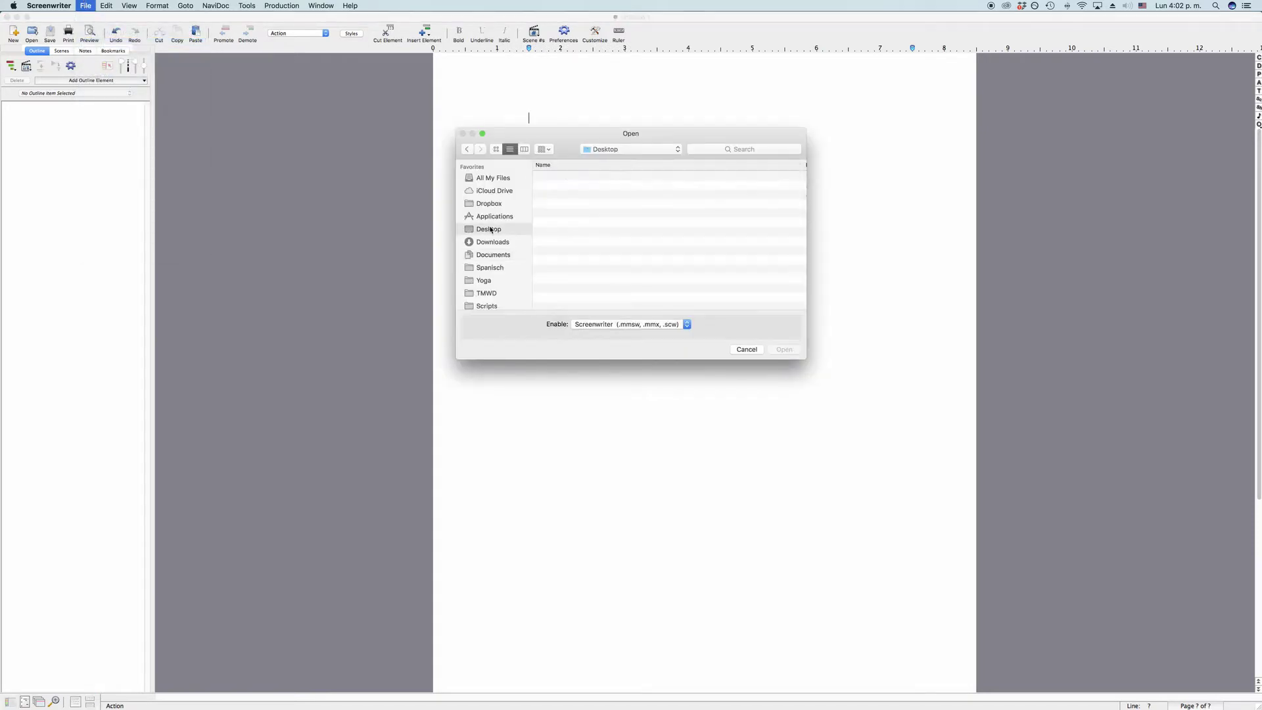
{"action": "left_click", "coordinate": [687, 324]}
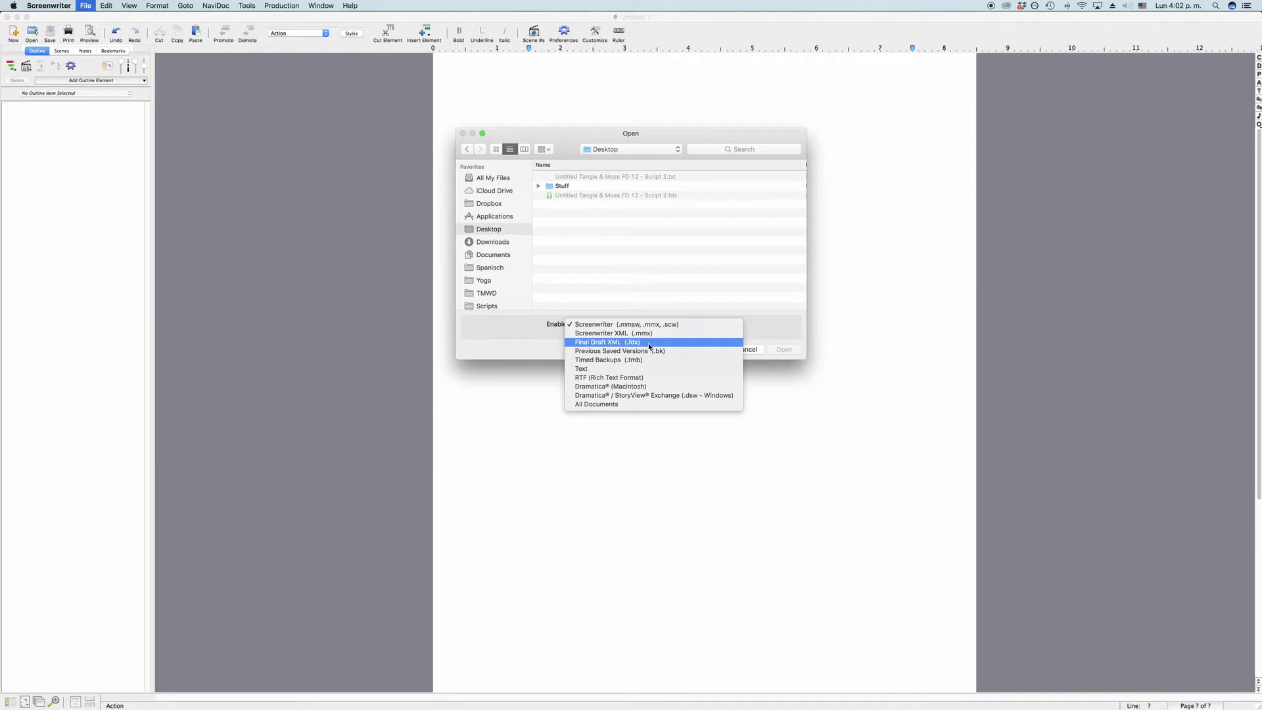
{"action": "left_click", "coordinate": [649, 342]}
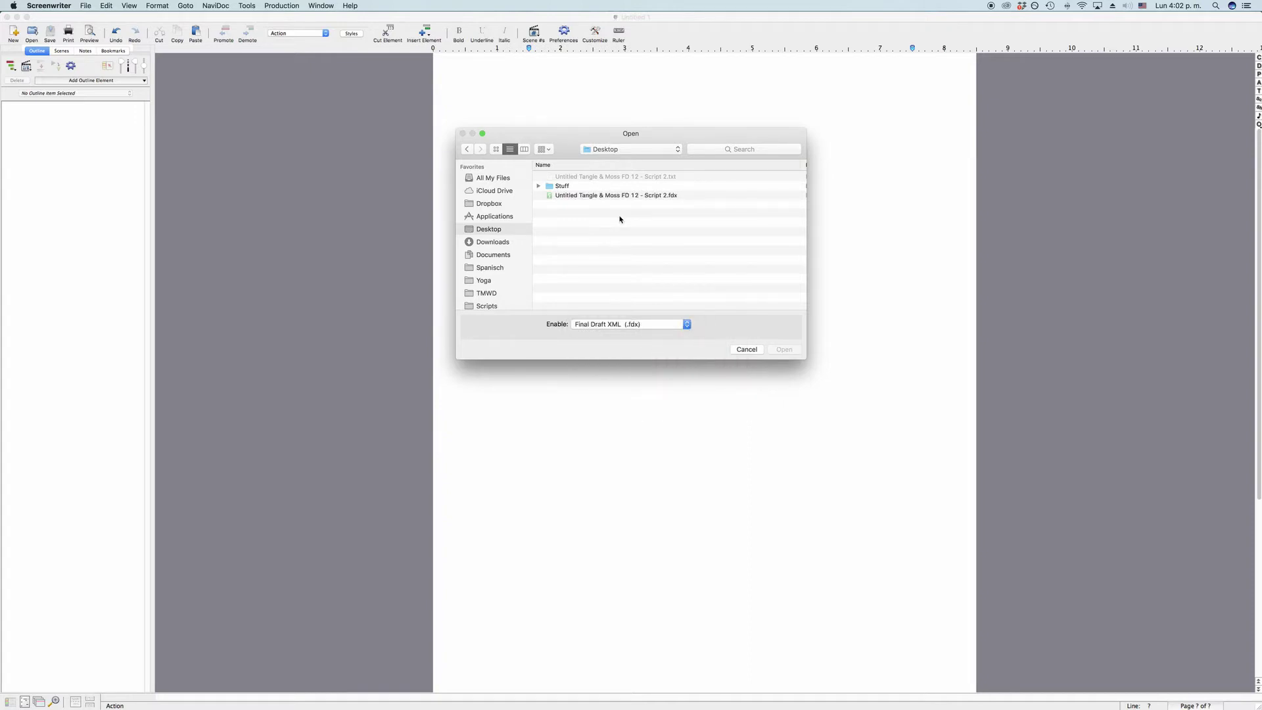
{"action": "left_click", "coordinate": [621, 190]}
{"action": "left_click", "coordinate": [622, 197]}
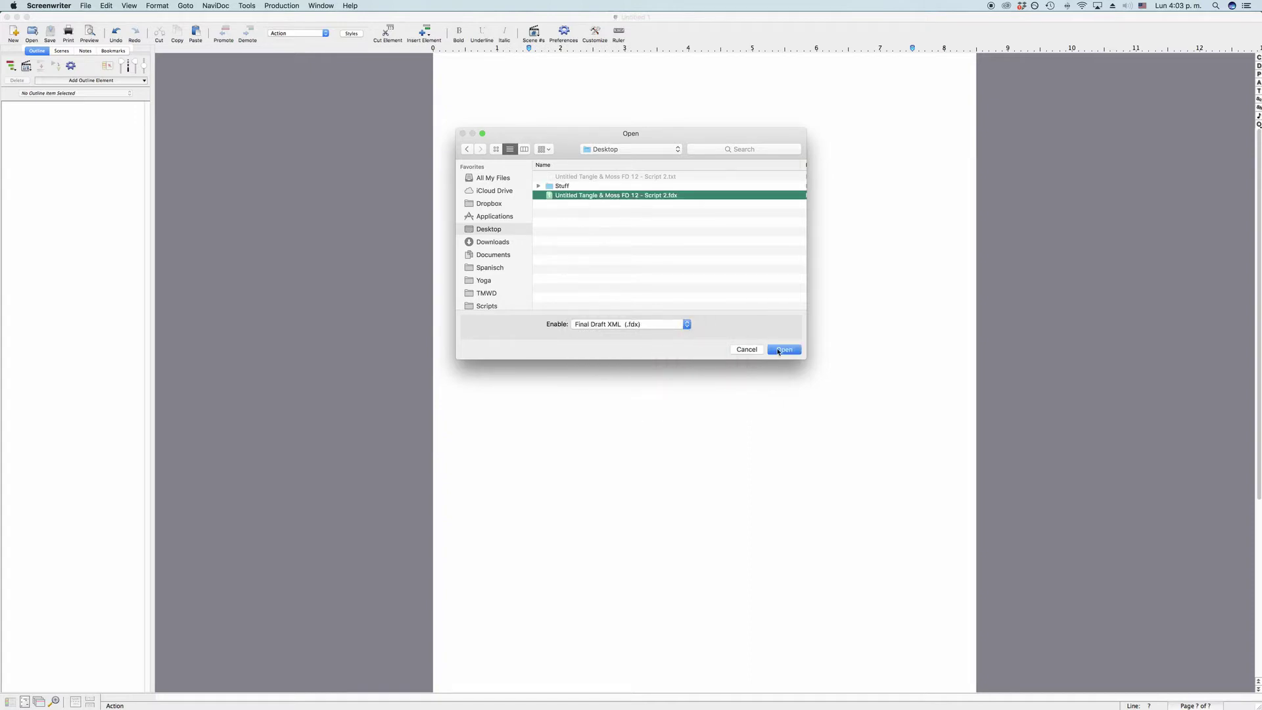
{"action": "left_click", "coordinate": [784, 349]}
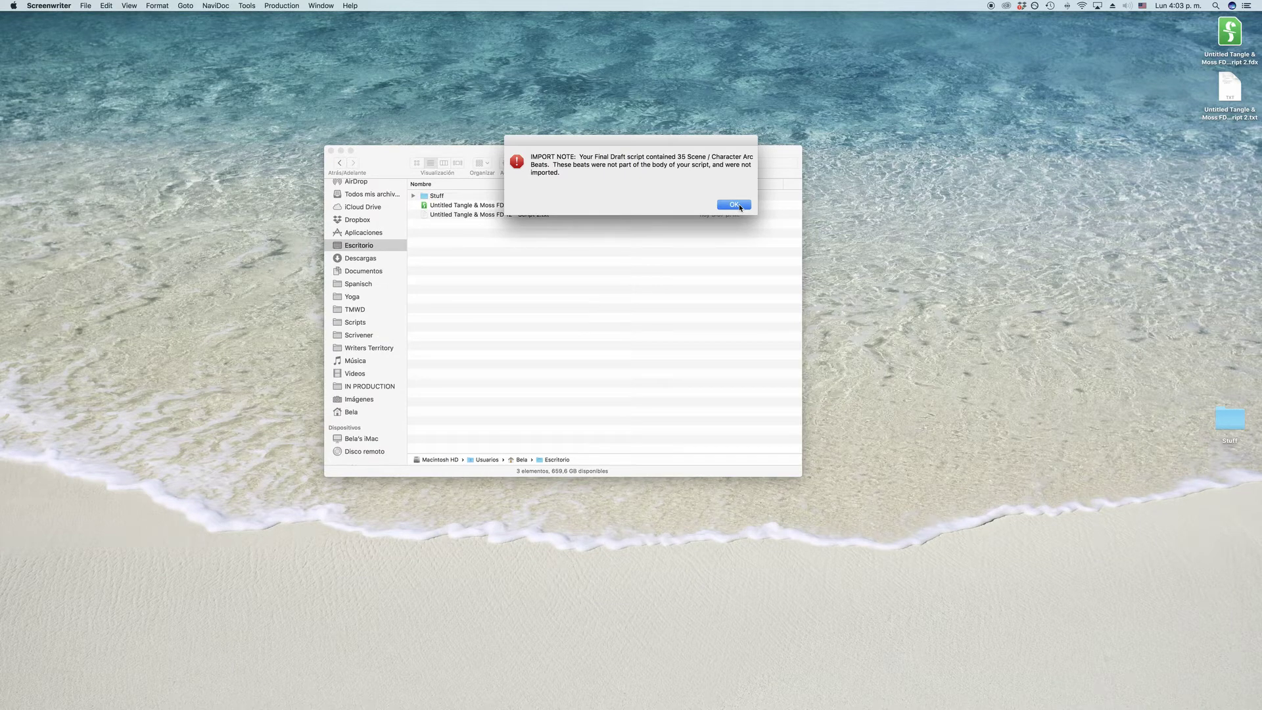
{"action": "left_click", "coordinate": [735, 205]}
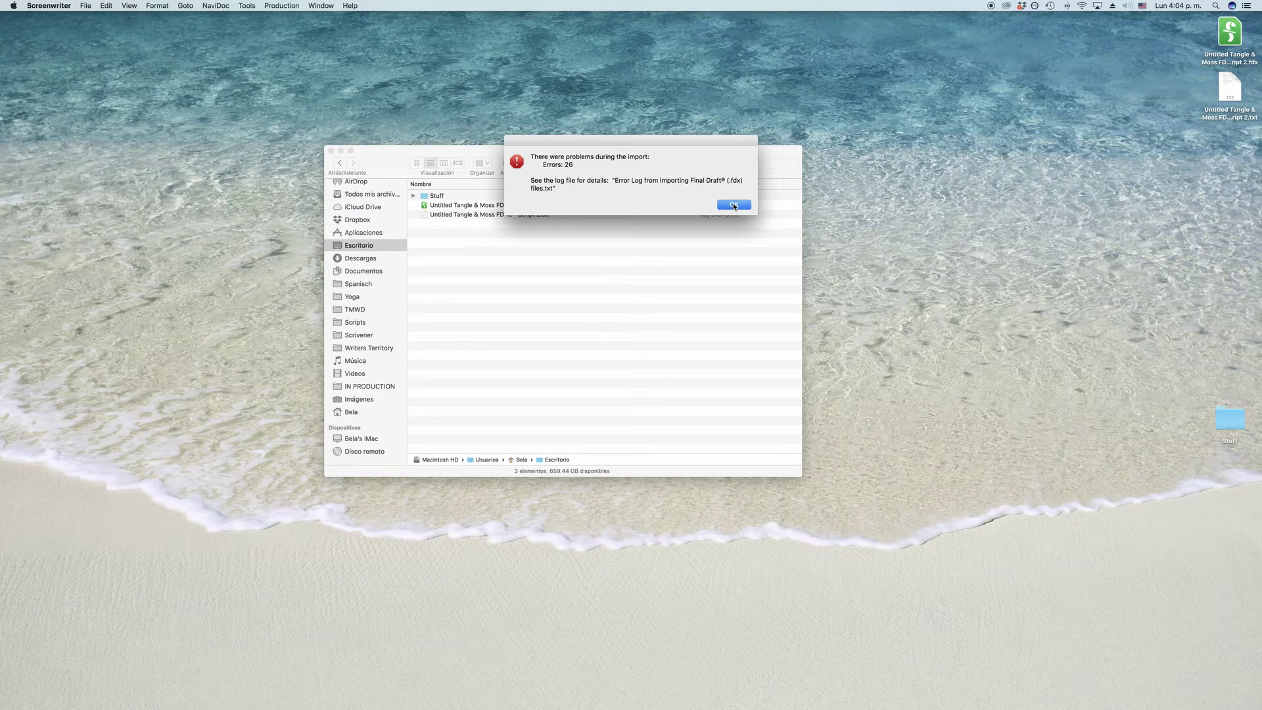
{"action": "left_click", "coordinate": [735, 206]}
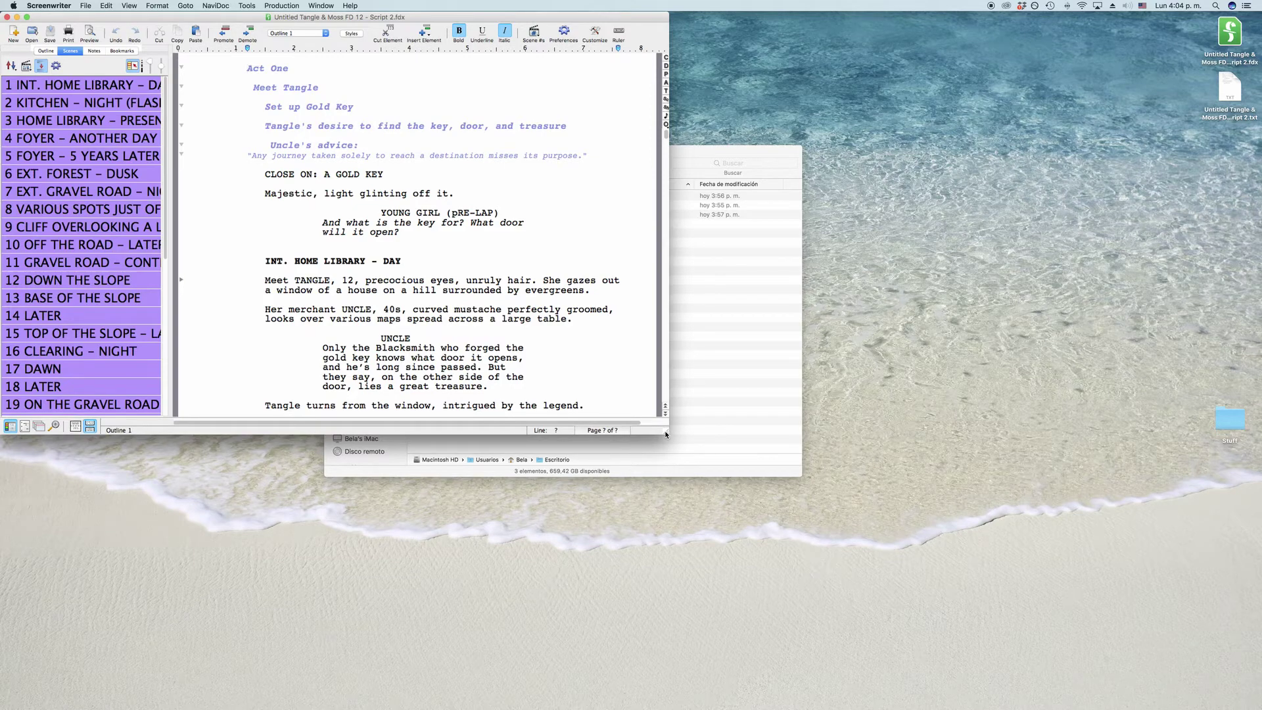
{"action": "left_click_drag", "start_coordinate": [667, 432], "coordinate": [1259, 695]}
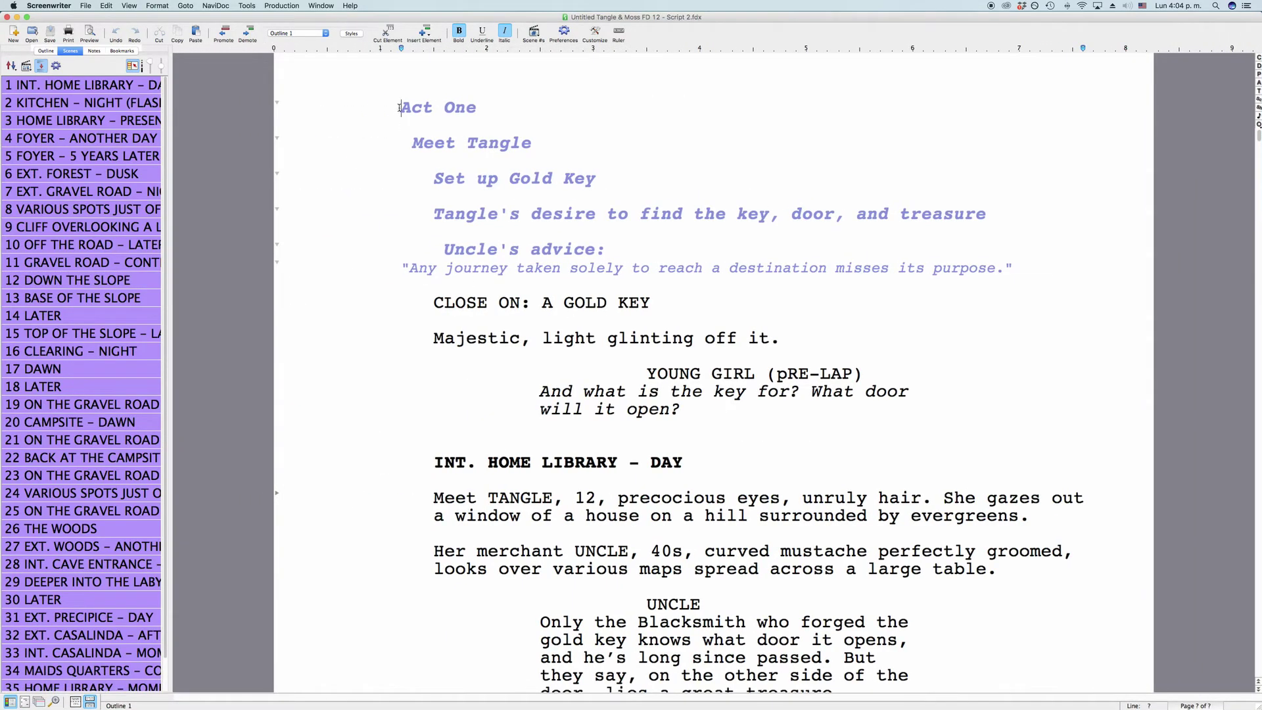
Check the outline headings at the start of the script and the element style assigned to the Act One line
{"action": "left_click_drag", "start_coordinate": [400, 107], "coordinate": [879, 272]}
{"action": "left_click", "coordinate": [879, 272]}
{"action": "left_click", "coordinate": [400, 107]}
{"action": "left_click", "coordinate": [319, 33]}
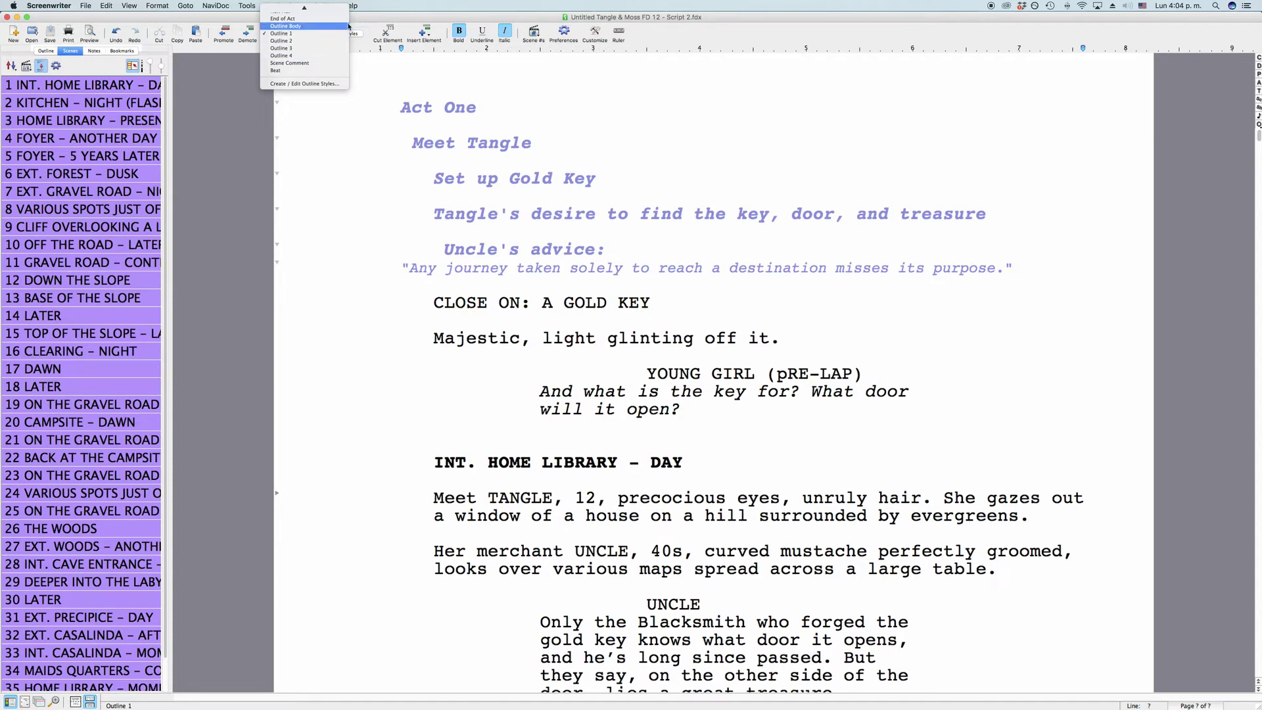
{"action": "left_click", "coordinate": [257, 26]}
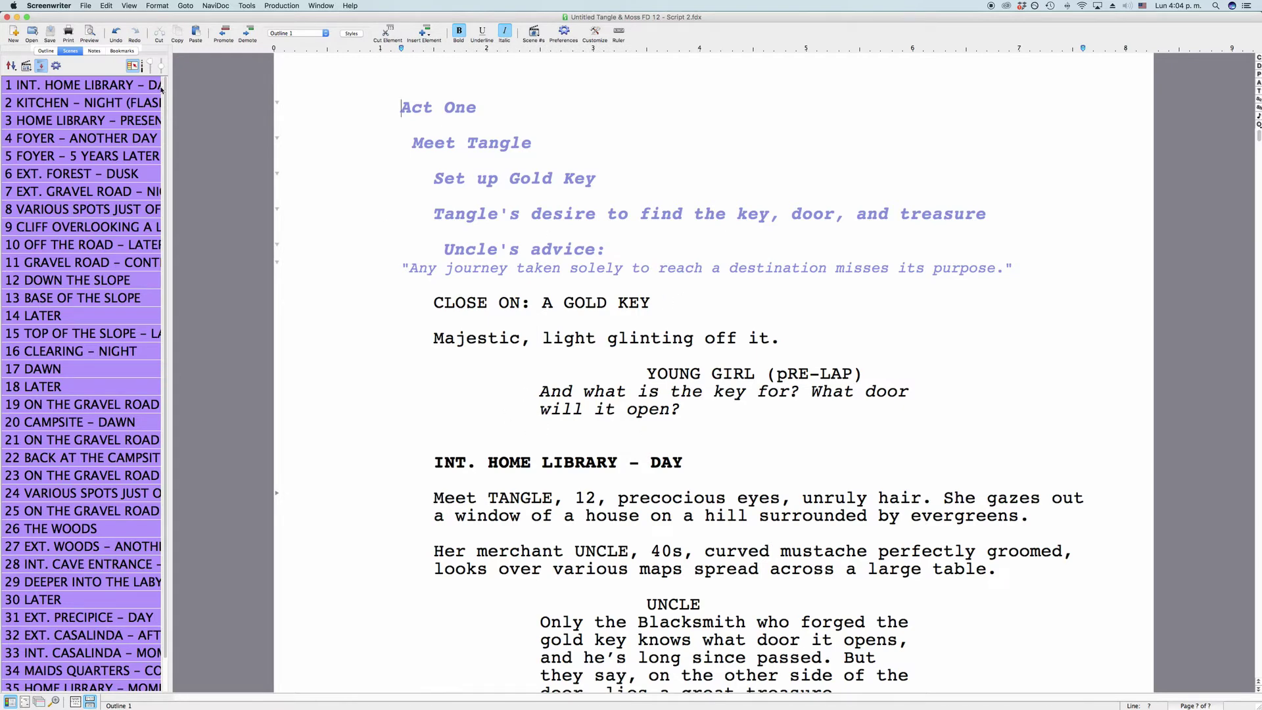
Open Untitled Tangle & Moss FD 12 - Script 2.txt from the Desktop using the Text file type
{"action": "left_click", "coordinate": [85, 5]}
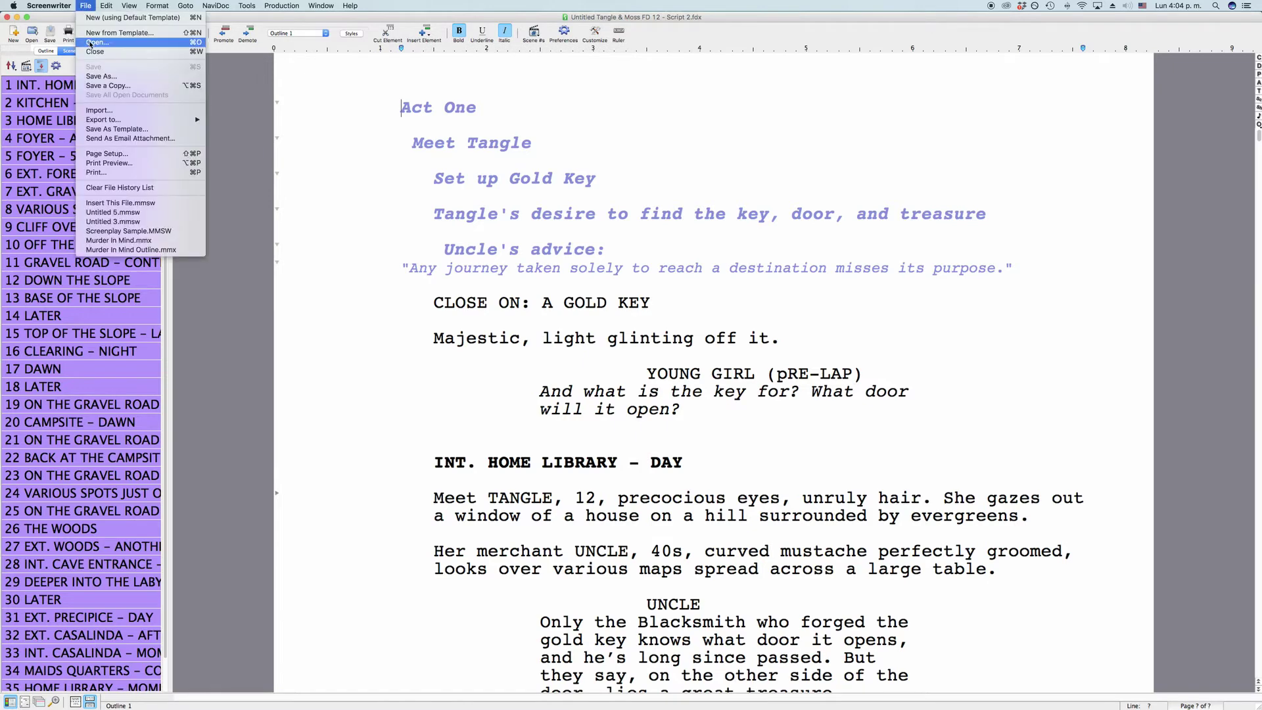
{"action": "left_click", "coordinate": [99, 29]}
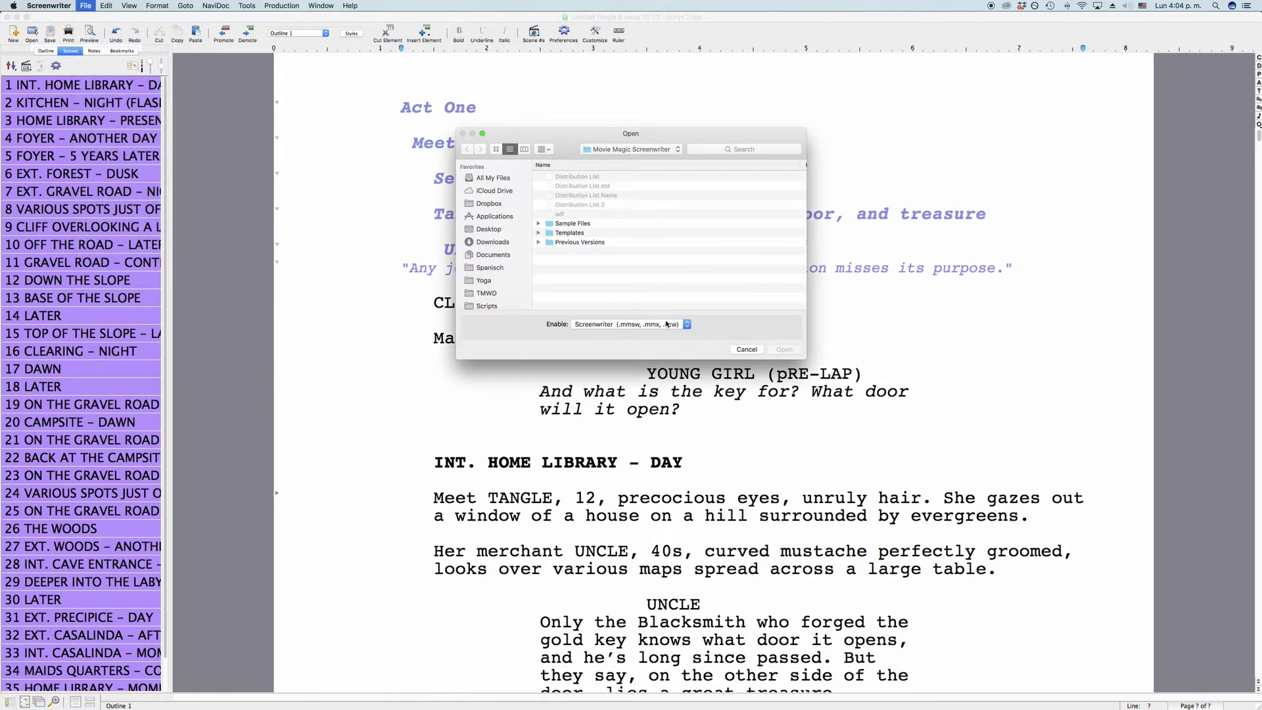
{"action": "left_click", "coordinate": [496, 230]}
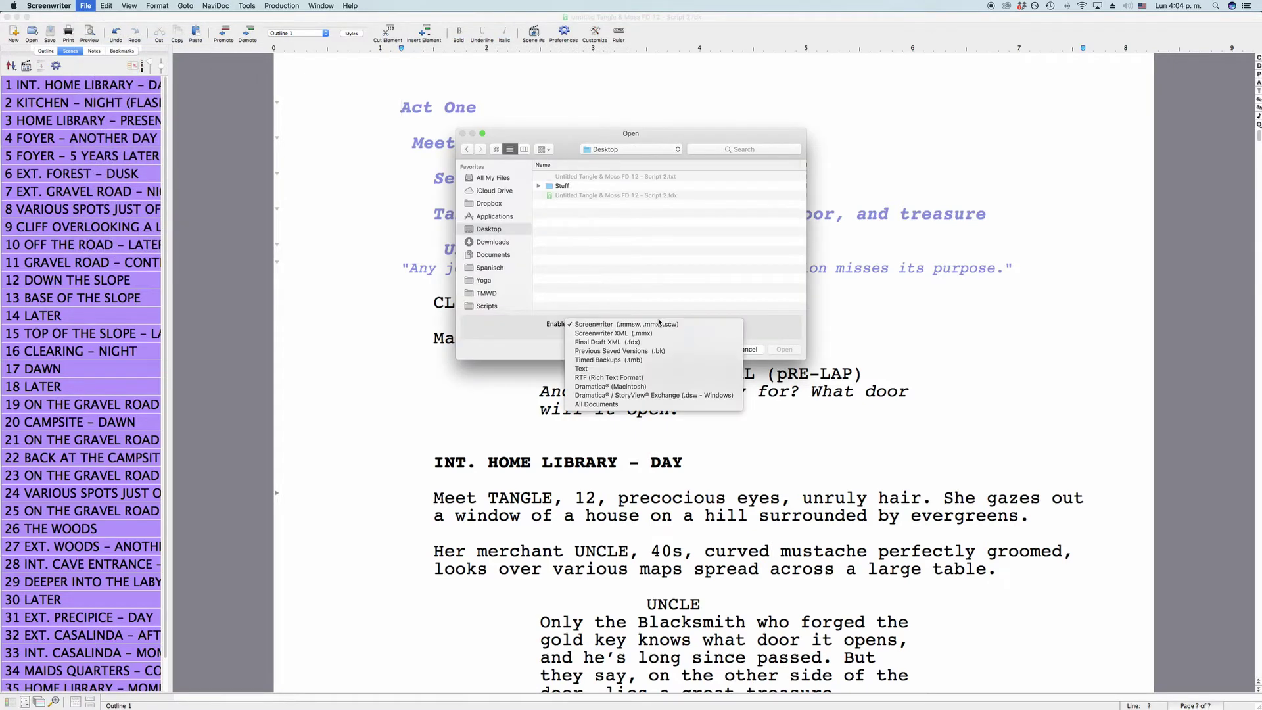
{"action": "left_click", "coordinate": [665, 324]}
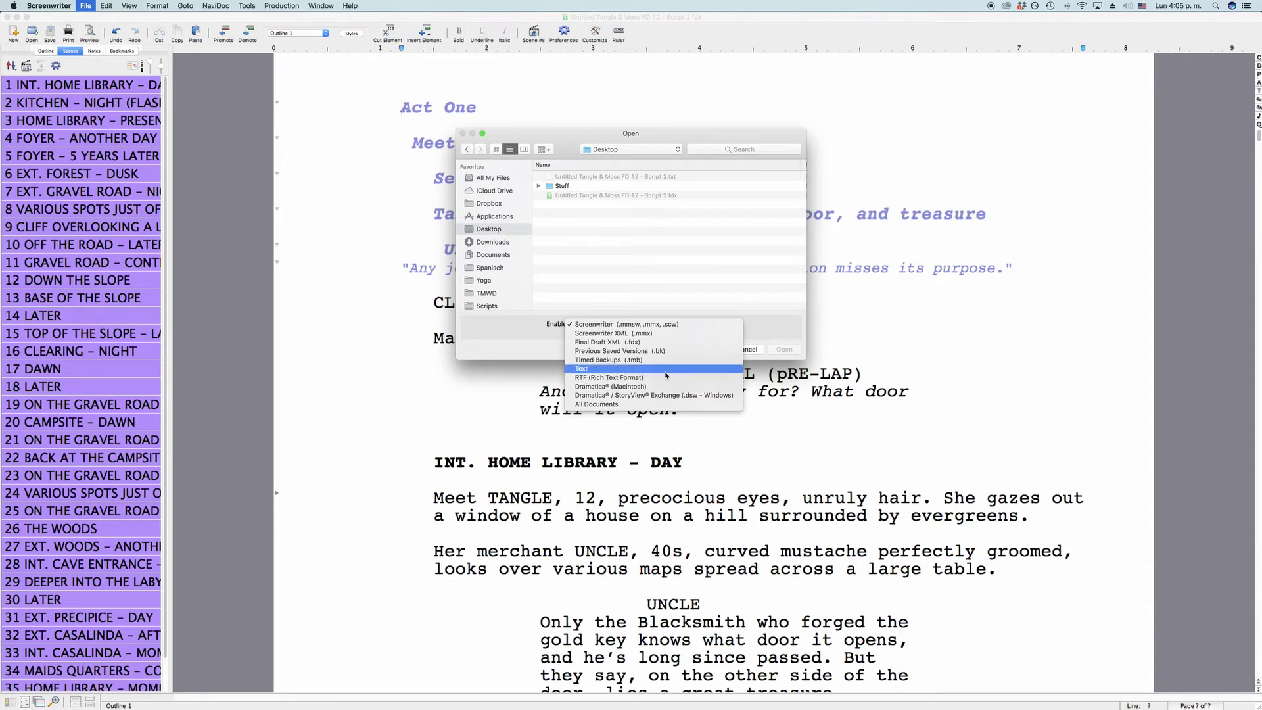
{"action": "left_click", "coordinate": [664, 369]}
{"action": "left_click", "coordinate": [639, 177]}
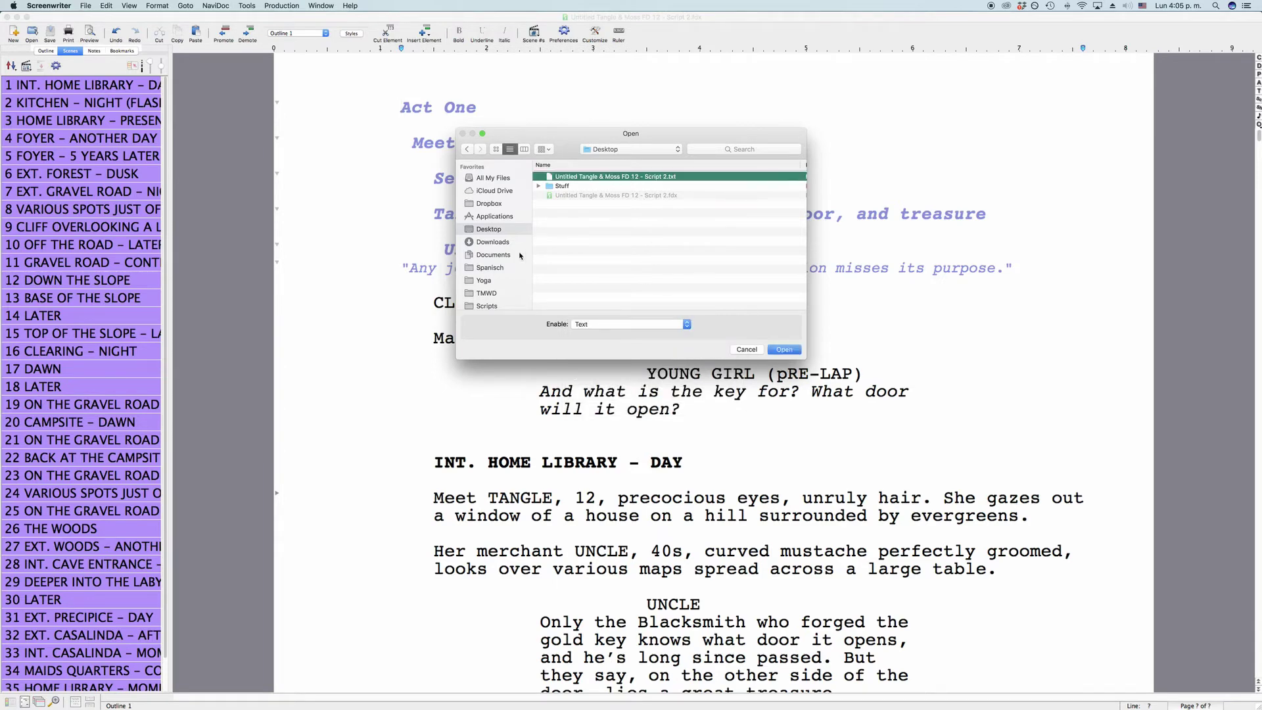
{"action": "left_click", "coordinate": [782, 350]}
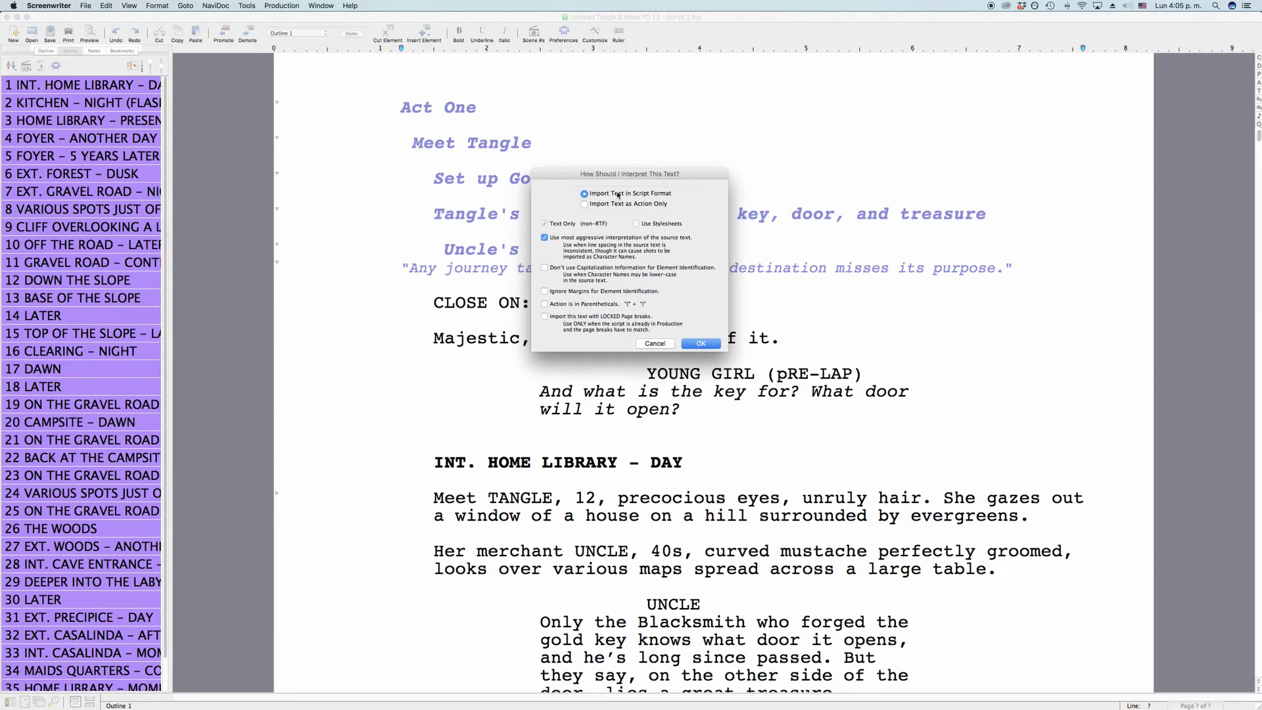
Import the text in script format, declining the use of "+" and "-" to identify Scene Headings and Shots
{"action": "left_click", "coordinate": [599, 206]}
{"action": "left_click", "coordinate": [584, 194]}
{"action": "left_click", "coordinate": [545, 238]}
{"action": "left_click", "coordinate": [545, 269]}
{"action": "left_click", "coordinate": [544, 268]}
{"action": "left_click", "coordinate": [544, 317]}
{"action": "left_click", "coordinate": [544, 317]}
{"action": "left_click", "coordinate": [702, 344]}
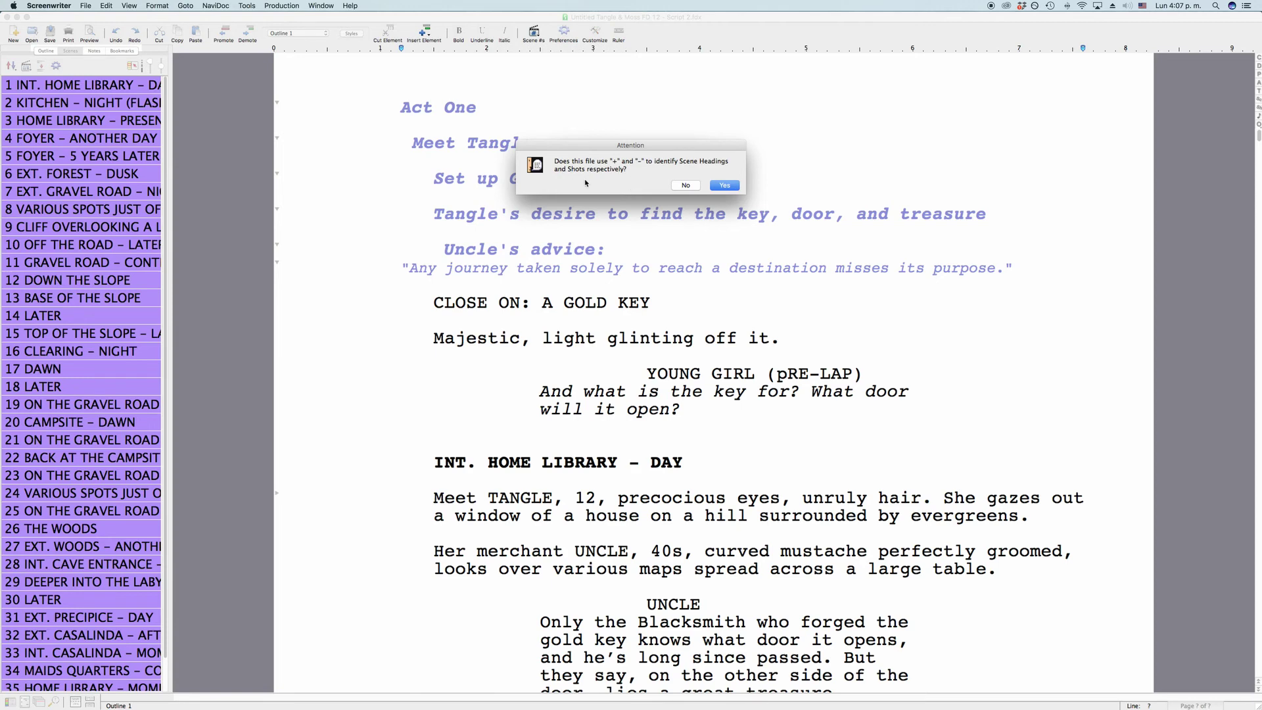
{"action": "left_click", "coordinate": [686, 186]}
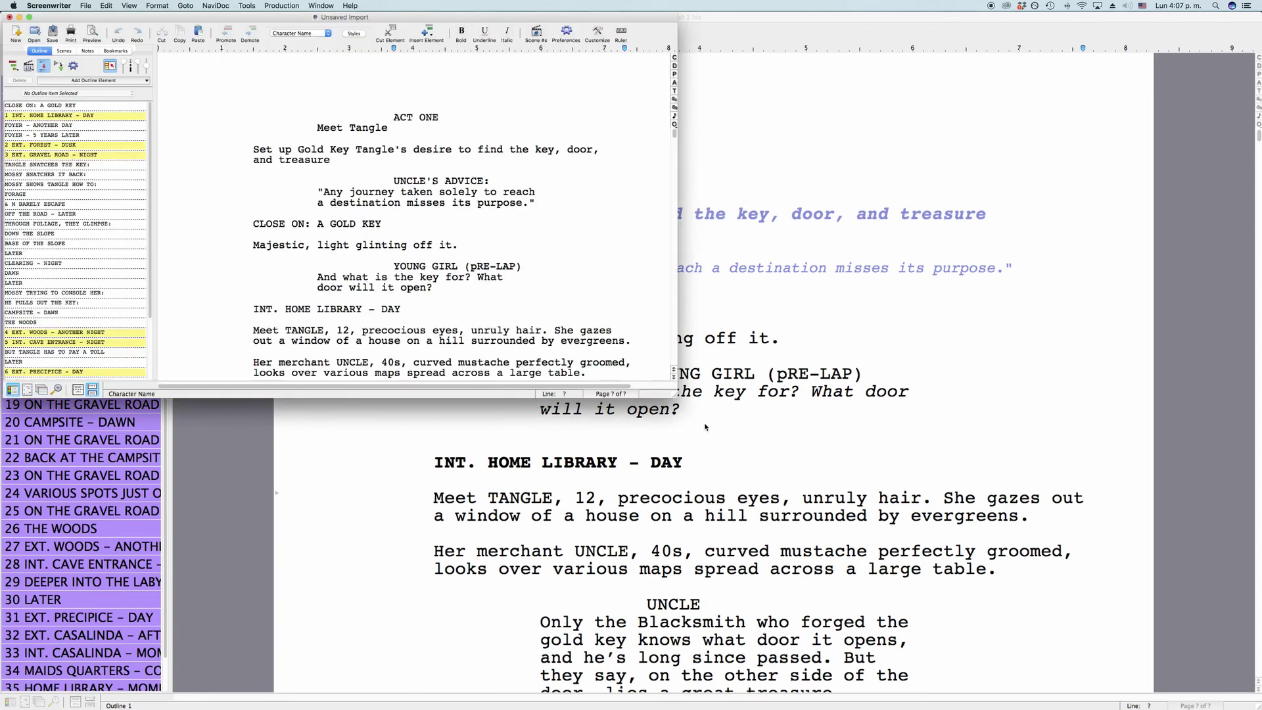
Look through the unsaved import document and delete all of its text
{"action": "left_click", "coordinate": [443, 242]}
{"action": "scroll", "coordinate": [363, 223], "scroll_direction": "down", "scroll_amount": 3}
{"action": "scroll", "coordinate": [363, 223], "scroll_direction": "up", "scroll_amount": 3}
{"action": "key", "text": "super+a"}
{"action": "key", "text": "BackSpace"}
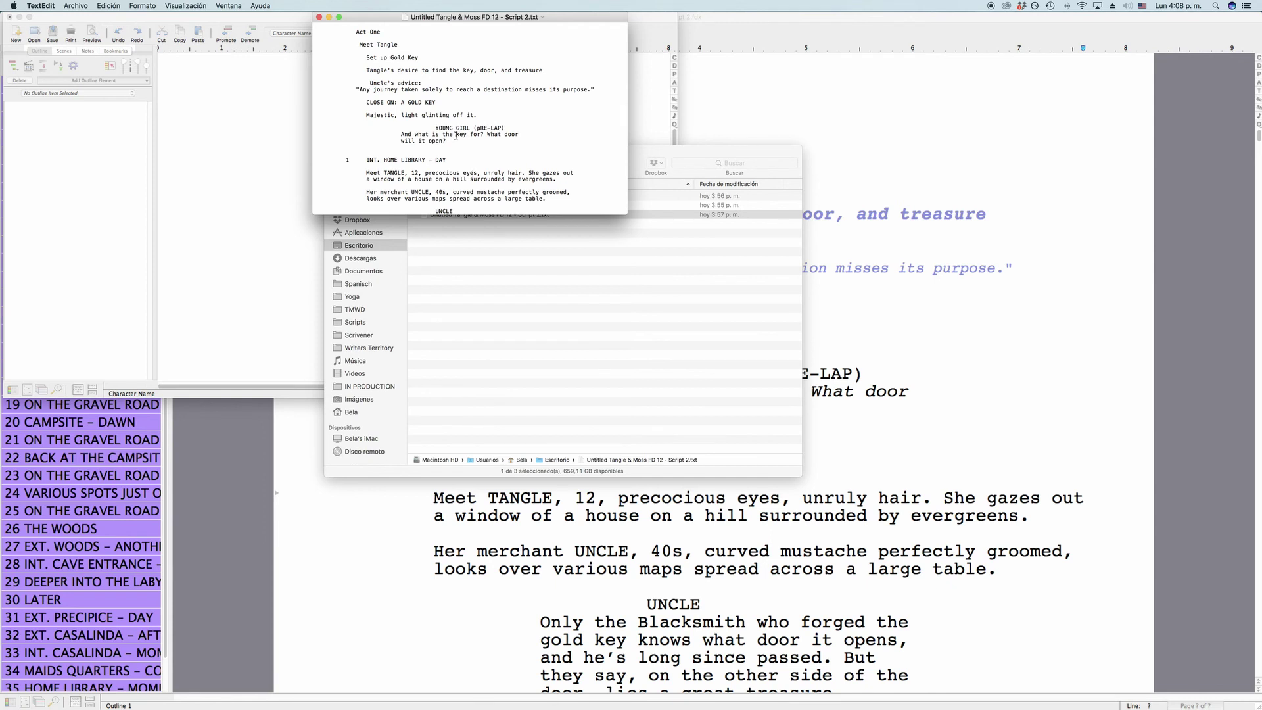
Copy the entire text of Untitled Tangle & Moss FD 12 - Script 2.txt in TextEdit
{"action": "key", "text": "super+a"}
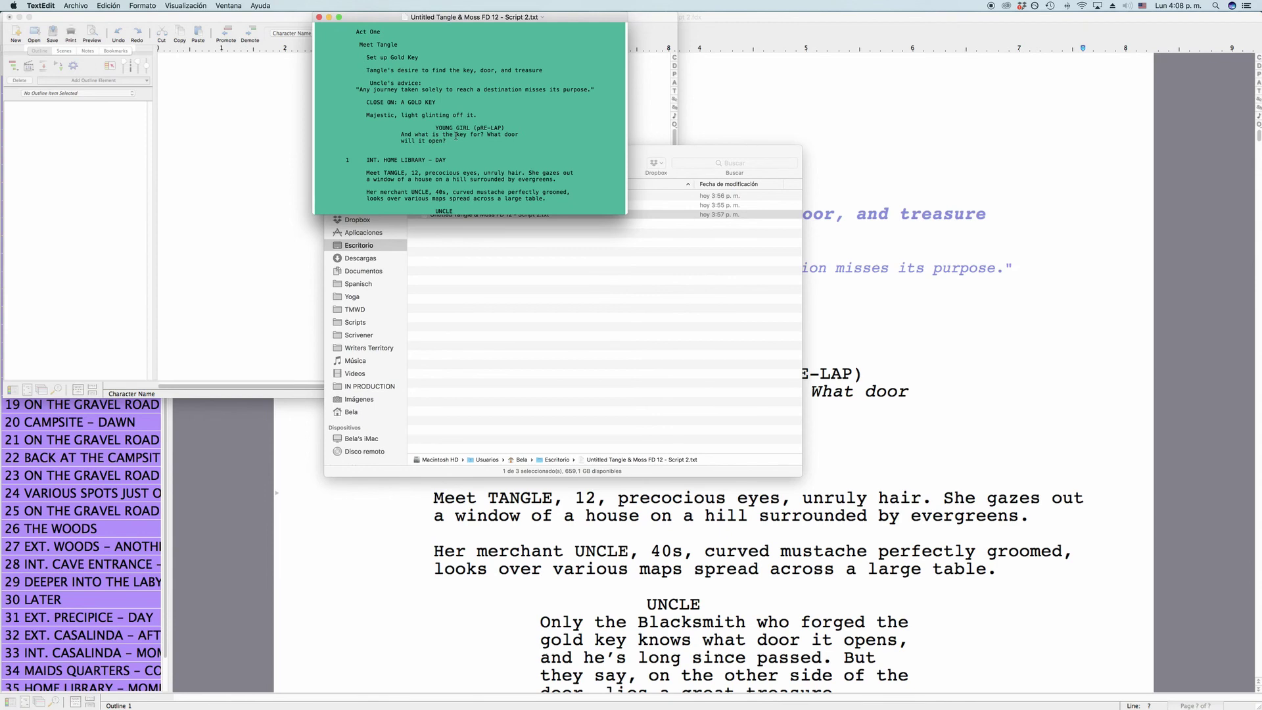
{"action": "right_click", "coordinate": [393, 85]}
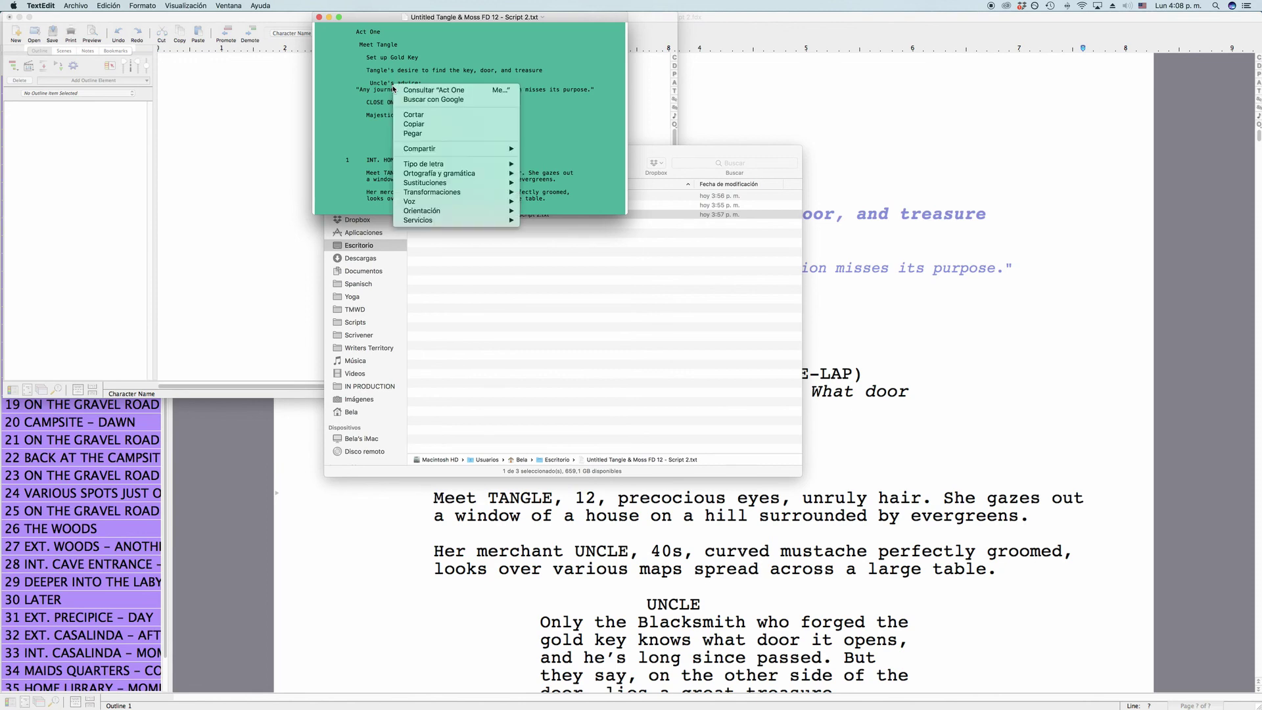
{"action": "left_click", "coordinate": [430, 123]}
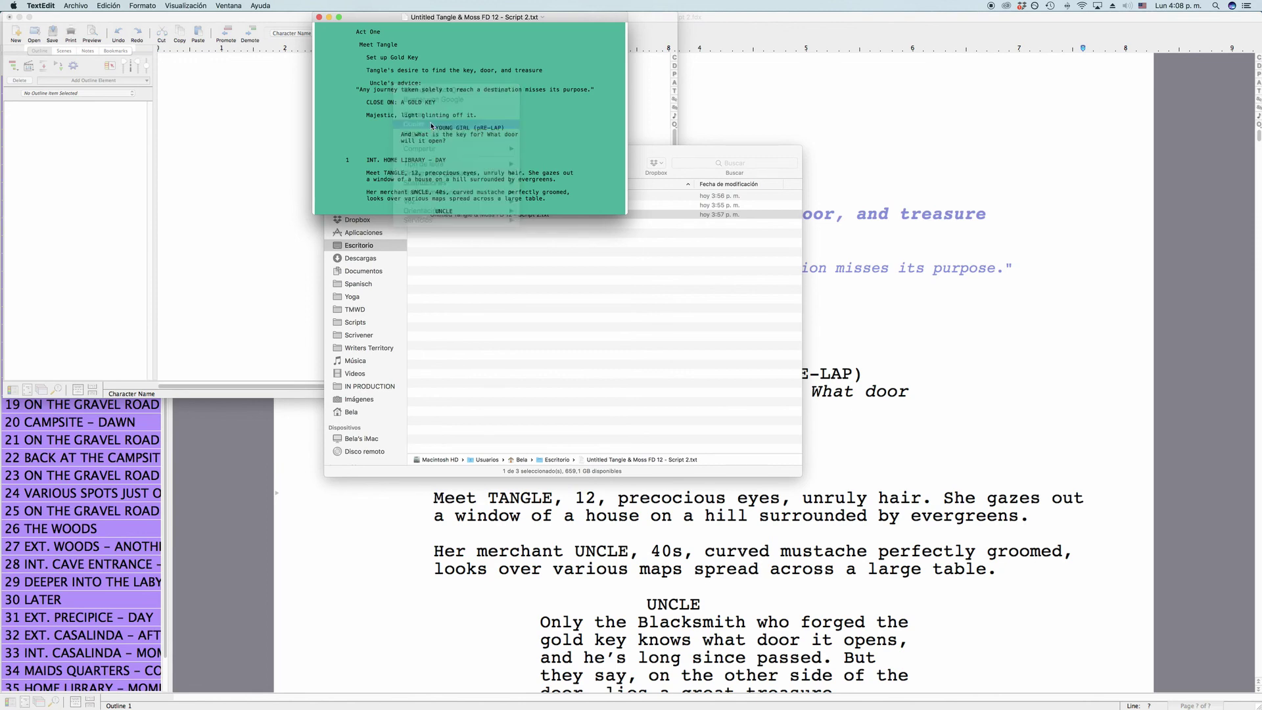
Paste the copied script into Screenwriter's empty unsaved import document in script format, declining "+" and "-" as Scene Heading and Shot markers
{"action": "left_click", "coordinate": [210, 121]}
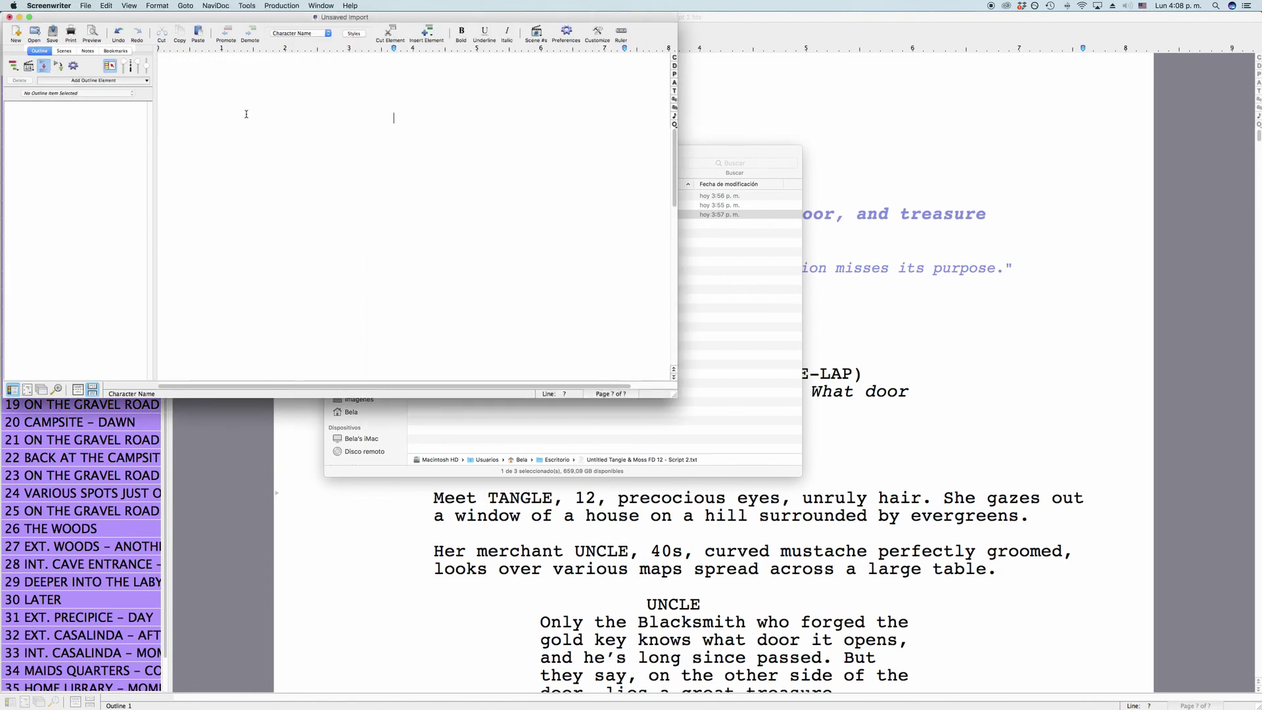
{"action": "right_click", "coordinate": [379, 114]}
{"action": "left_click", "coordinate": [427, 143]}
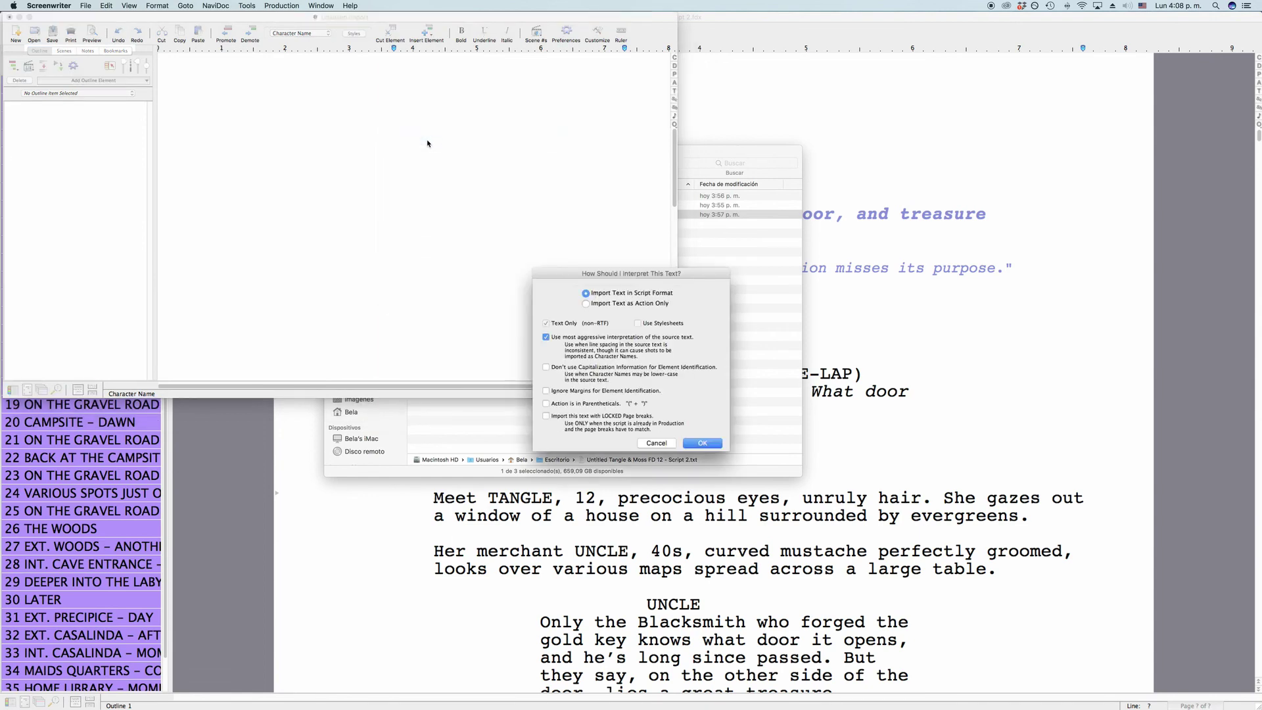
{"action": "left_click_drag", "start_coordinate": [693, 279], "coordinate": [533, 151]}
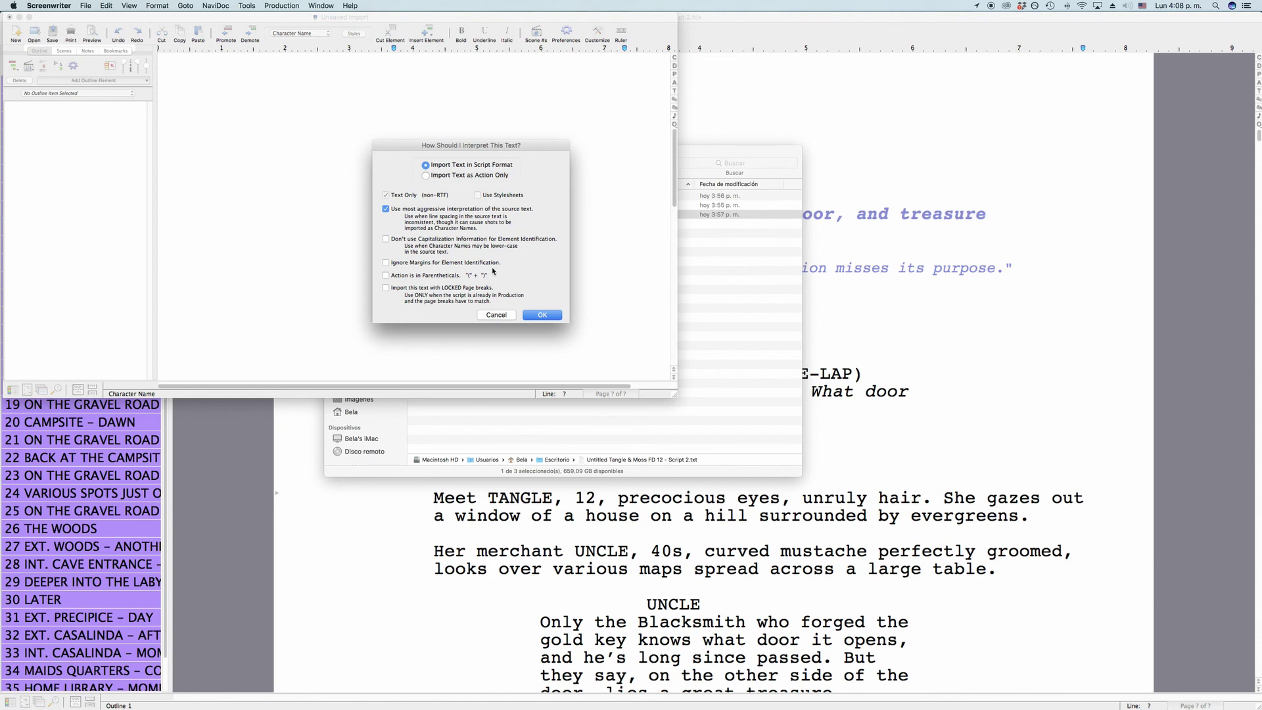
{"action": "left_click", "coordinate": [543, 316]}
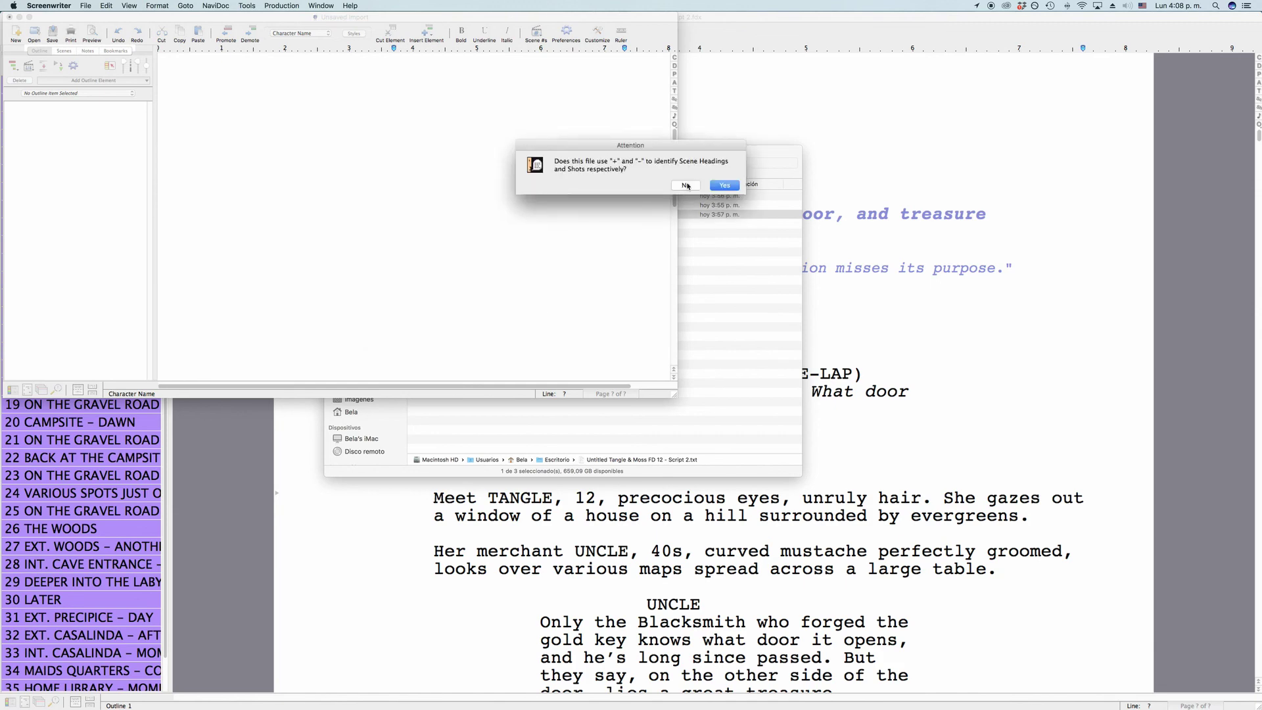
{"action": "left_click", "coordinate": [686, 185]}
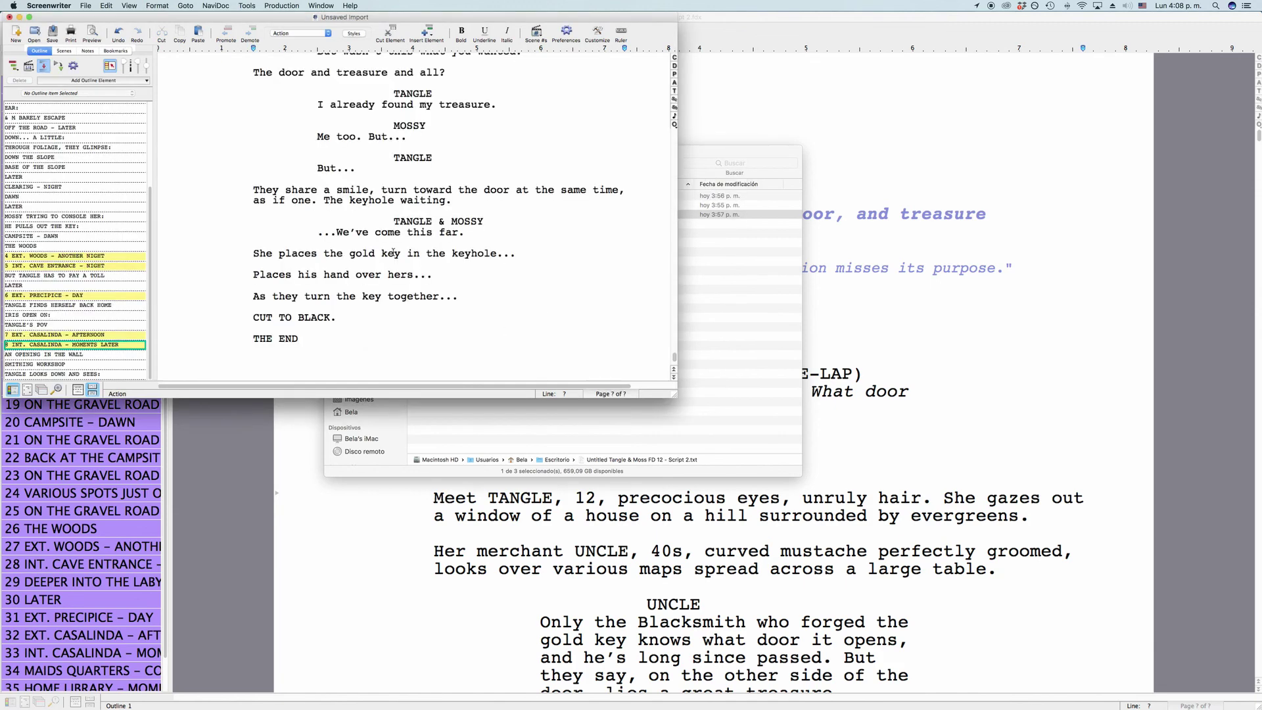